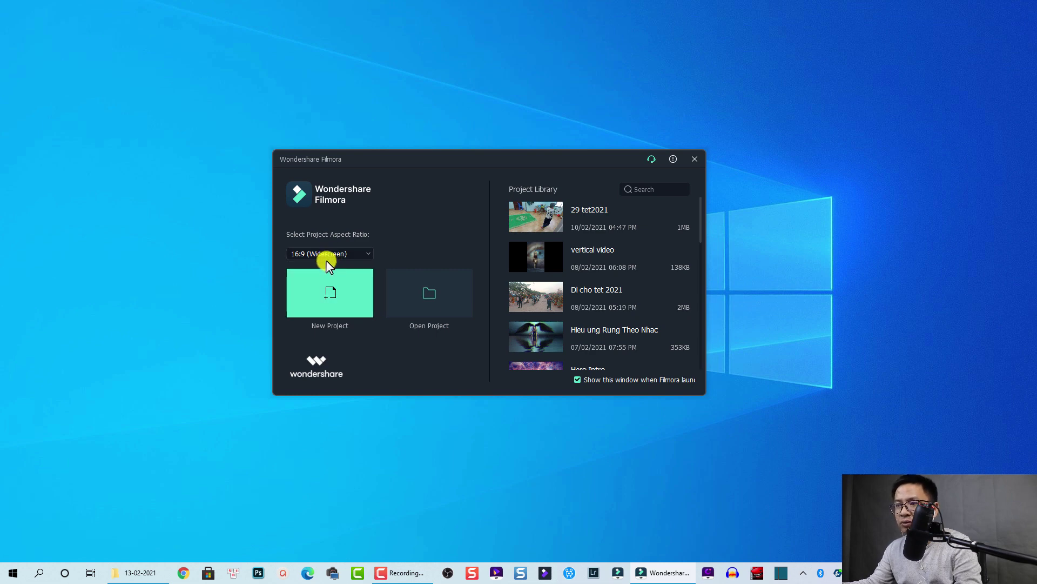
# - Start a new empty 16:9 project and bring up File Explorer showing the 13-02-2021 folder
pyautogui.click(329, 302)
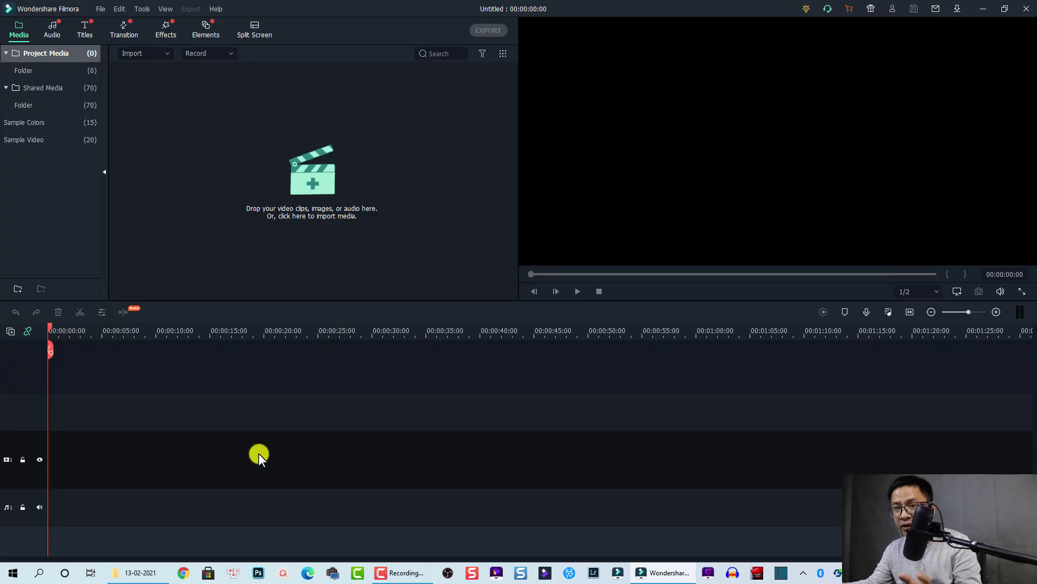
pyautogui.click(147, 577)
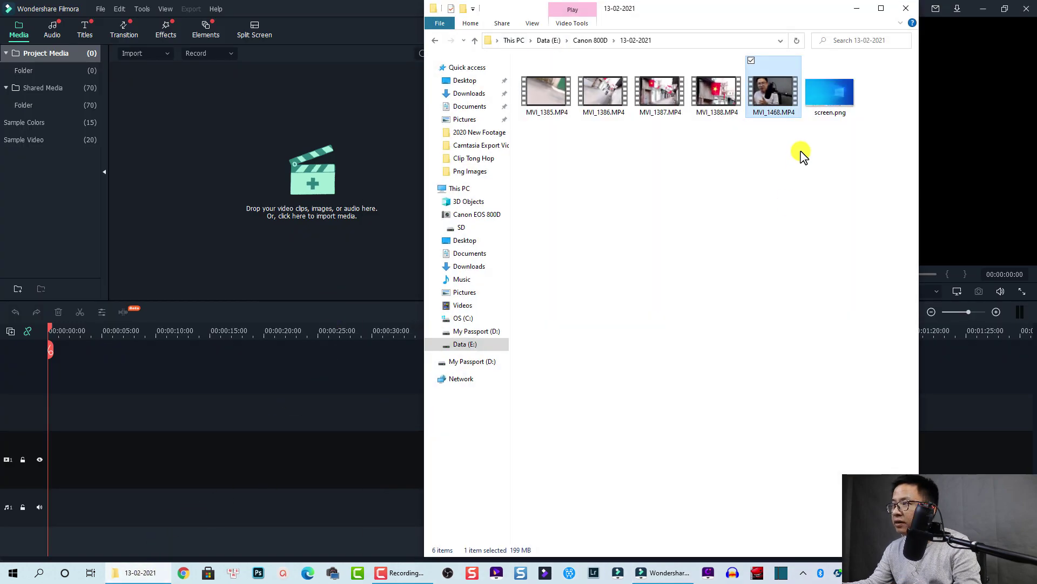
# - Select MVI_1468.MP4 and screen.png, dismiss the Message Center, and drag both into Project Media
pyautogui.click(774, 100)
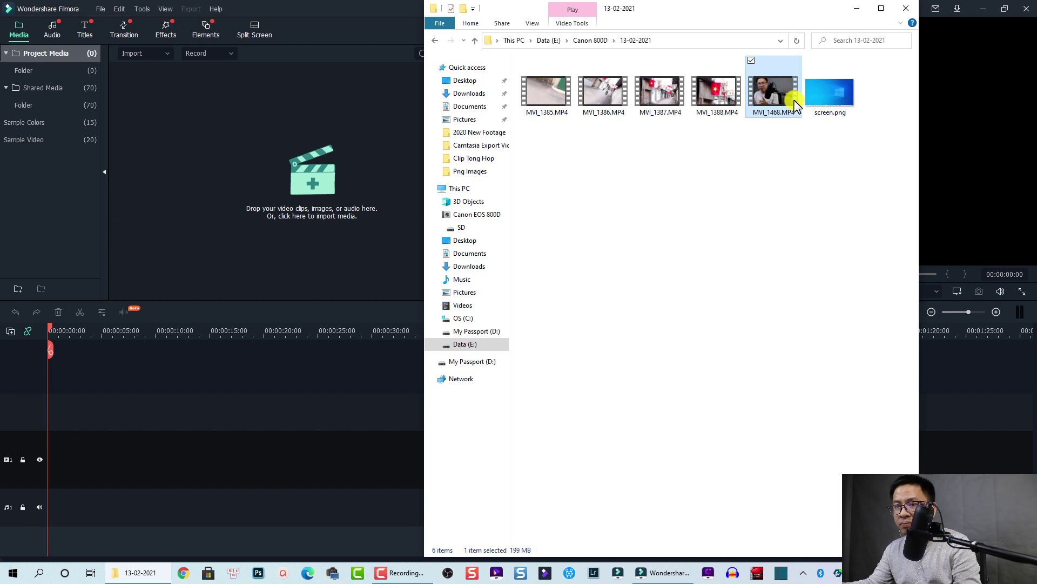
pyautogui.keyDown('ctrl'); pyautogui.click(832, 85); pyautogui.keyUp('ctrl')
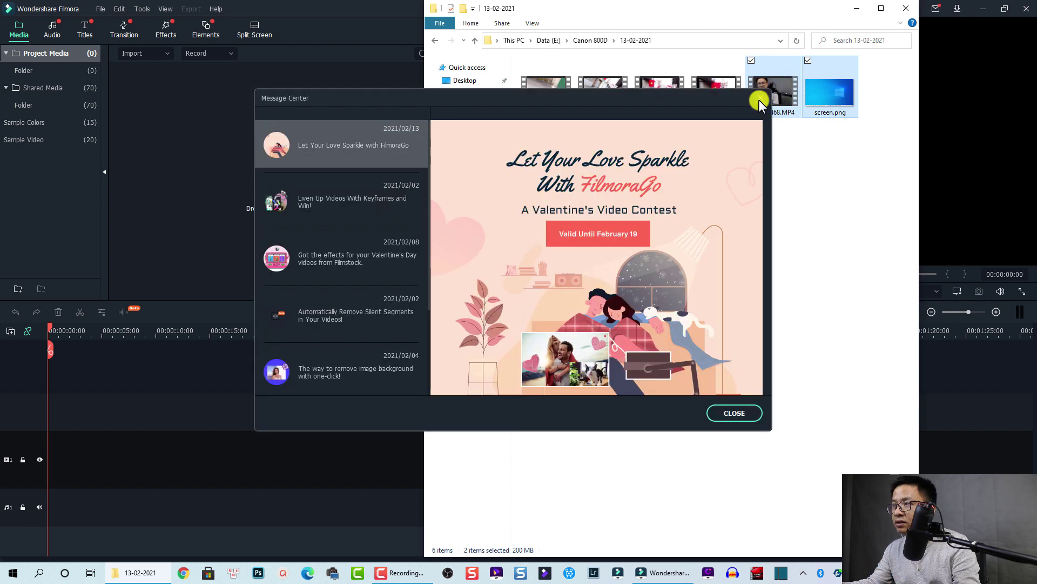
pyautogui.click(762, 98)
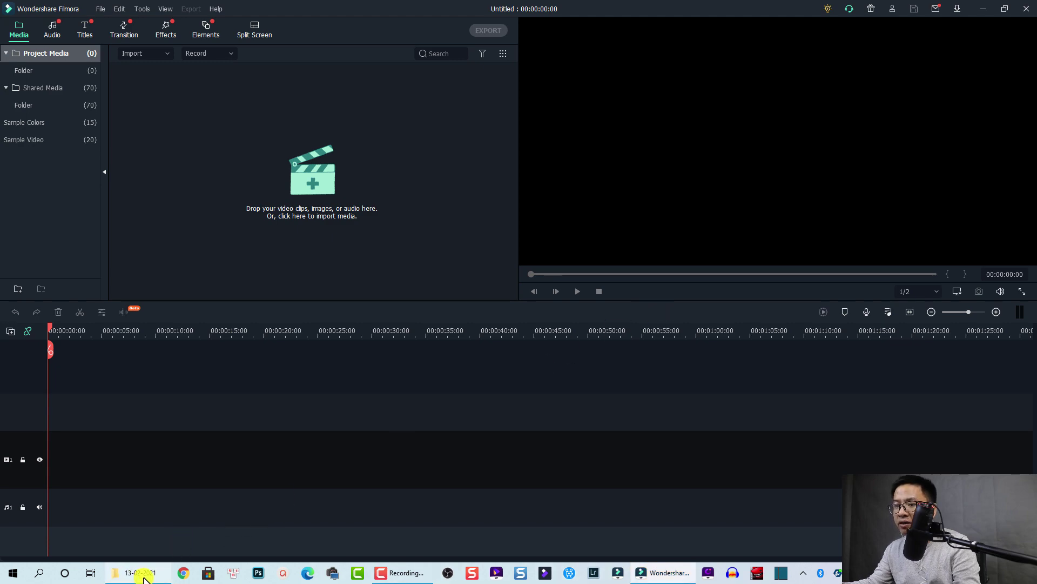
pyautogui.click(121, 572)
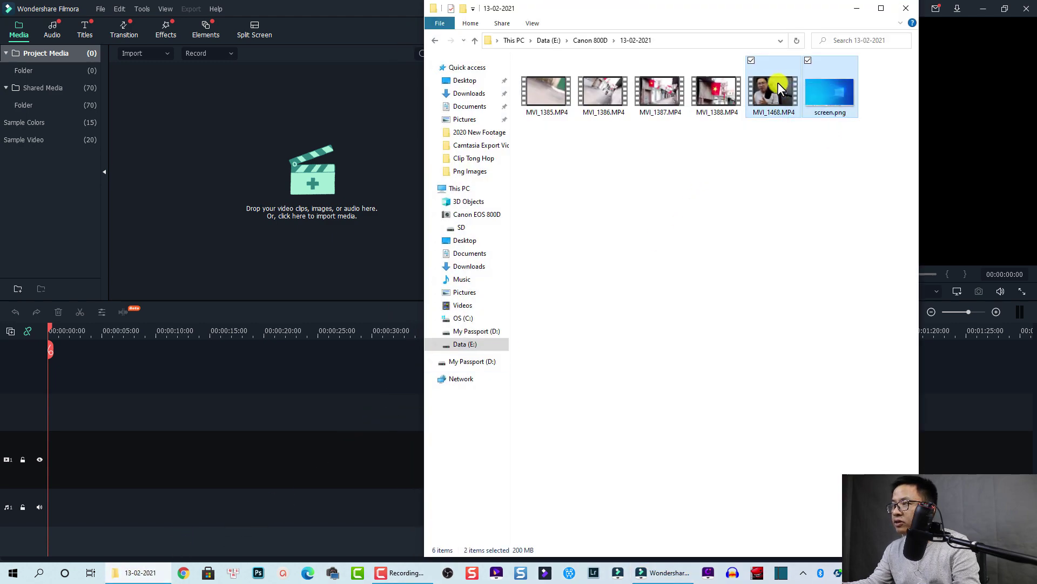
pyautogui.moveTo(782, 100); pyautogui.dragTo(261, 175)
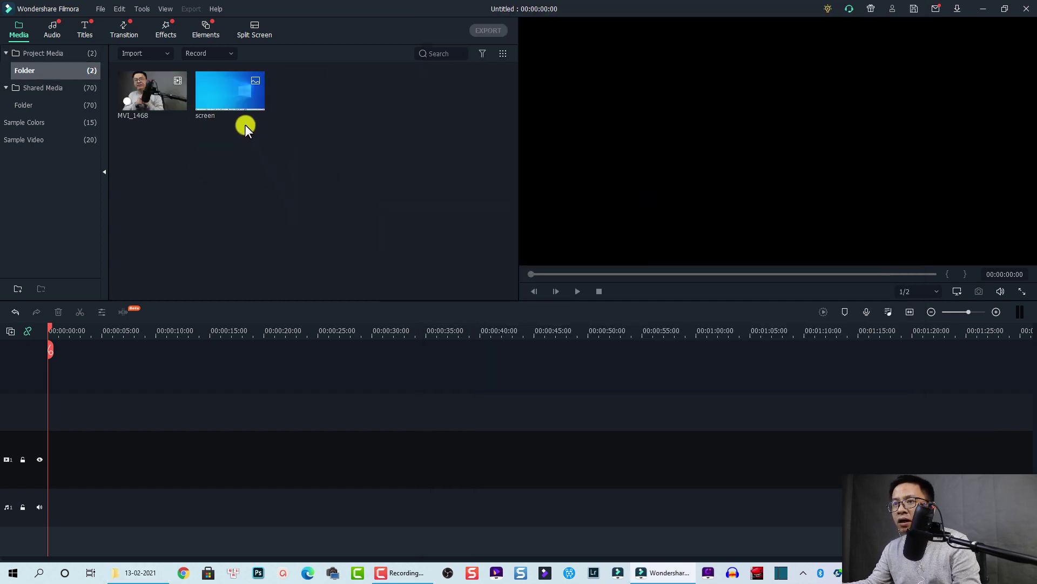
# - Lay screen.png on video track 1 across 00:00:55:03 and MVI_1468 on track 2, accepting the resolution prompt
pyautogui.moveTo(223, 102); pyautogui.dragTo(51, 493)
pyautogui.moveTo(69, 465); pyautogui.dragTo(615, 465)
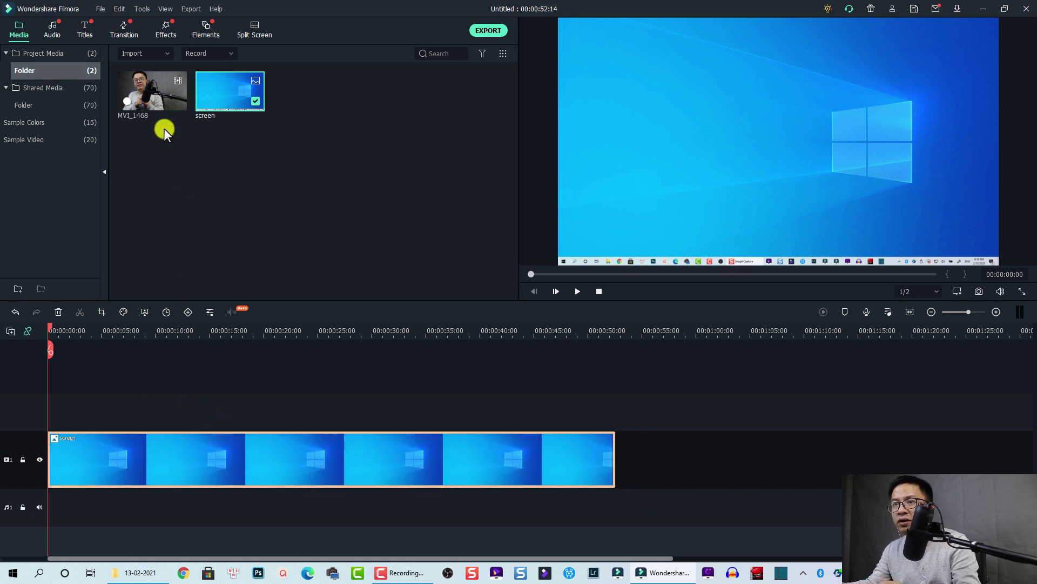
pyautogui.moveTo(154, 98); pyautogui.dragTo(37, 412)
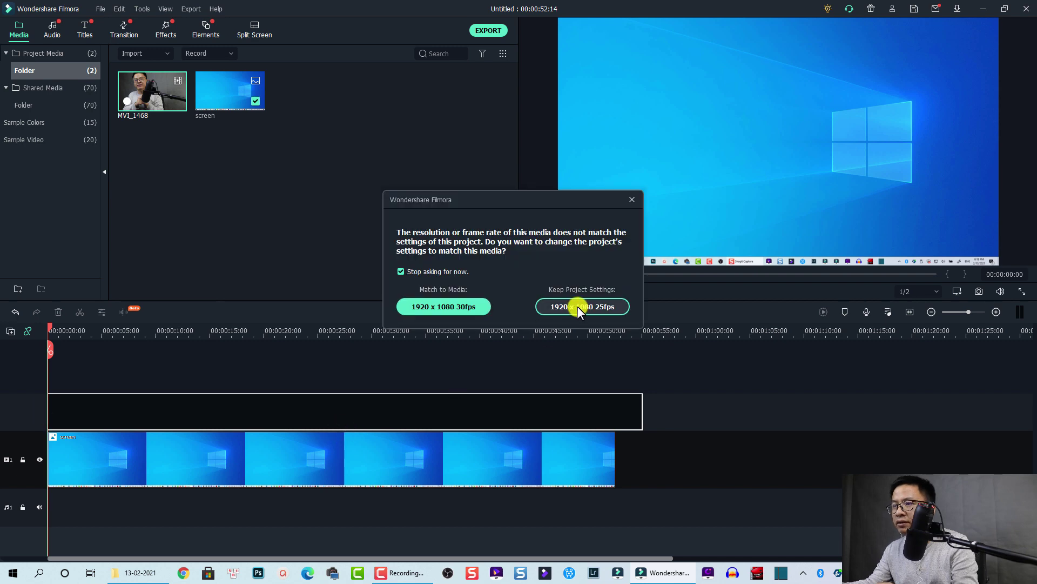
pyautogui.click(446, 306)
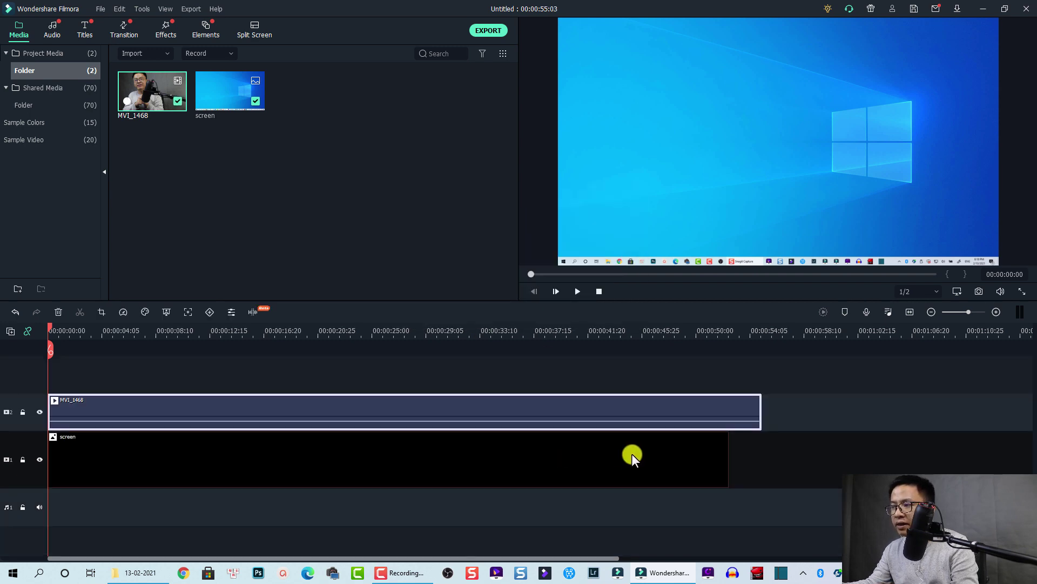
pyautogui.click(140, 333)
# - Select the MVI_1468 clip and preview the Image Mask effect from the Utility effects
pyautogui.click(194, 413)
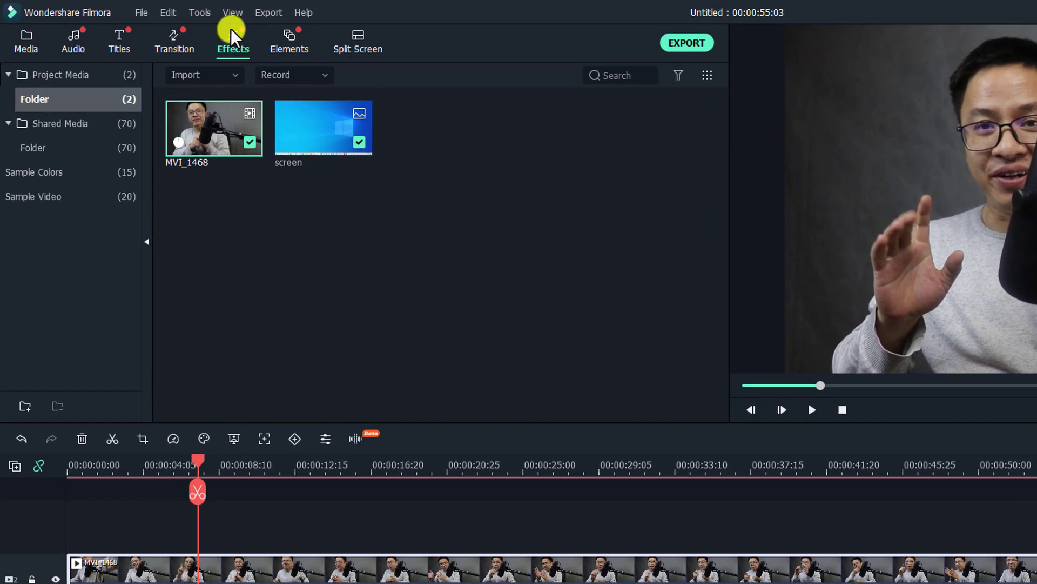
pyautogui.click(232, 38)
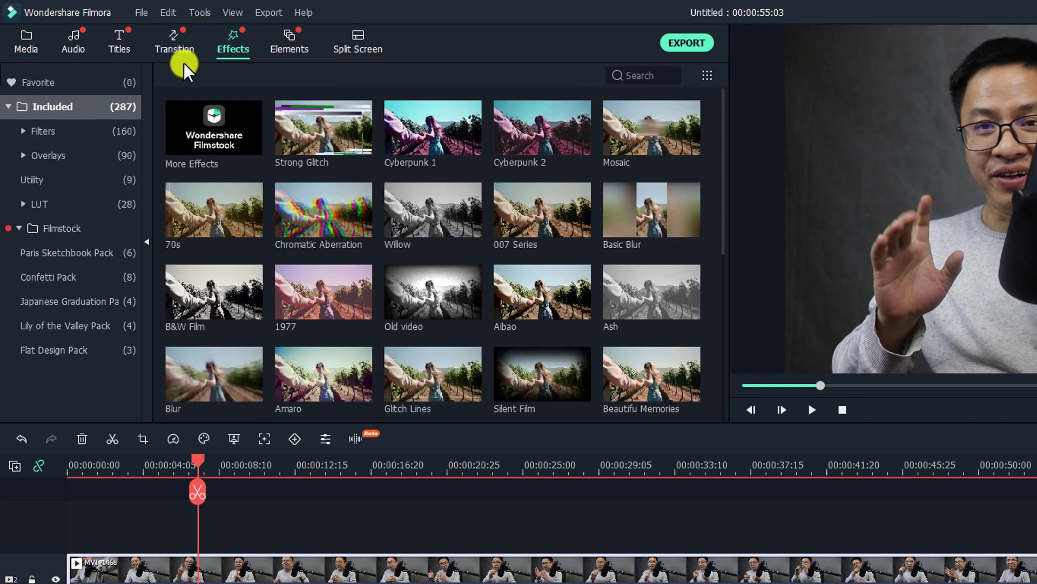
pyautogui.moveTo(34, 106); pyautogui.dragTo(27, 181)
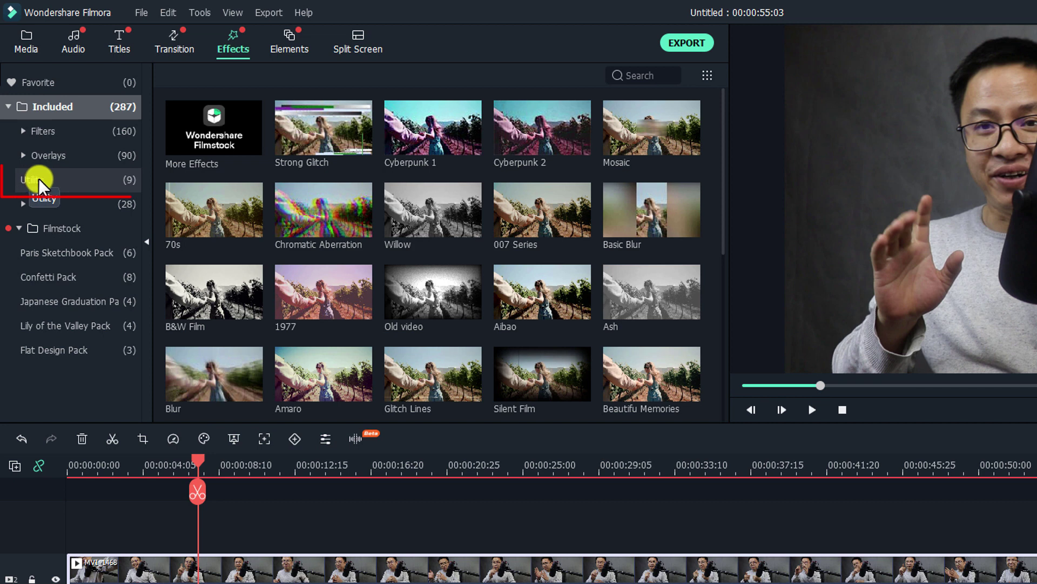
pyautogui.click(64, 180)
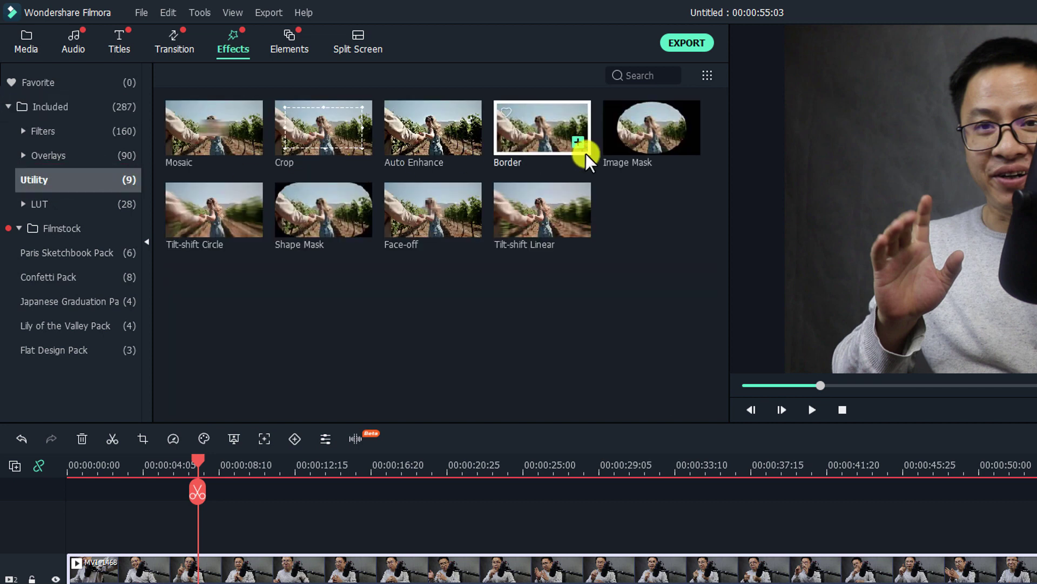
pyautogui.moveTo(643, 108)
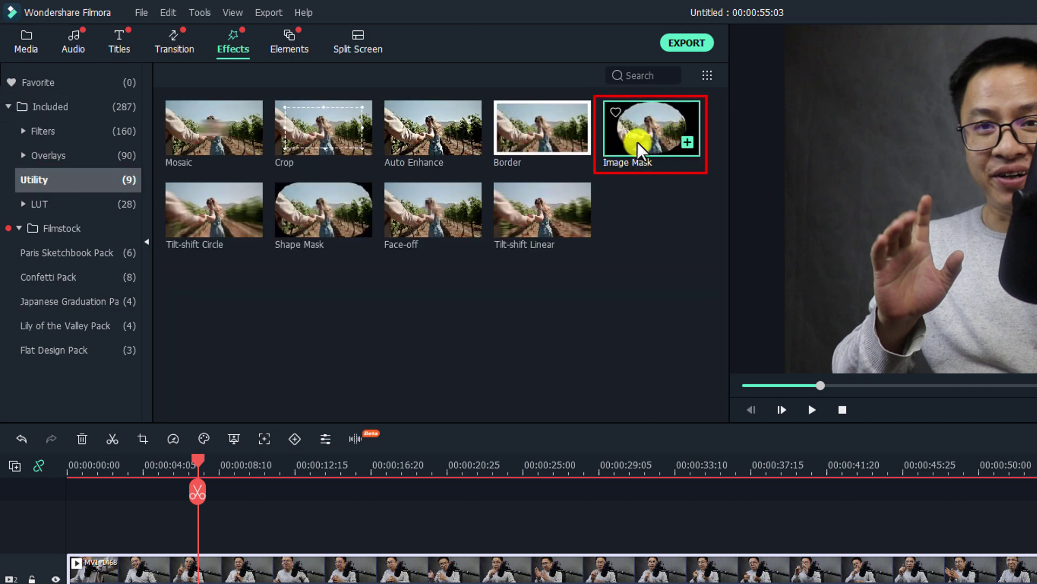
pyautogui.click(633, 162)
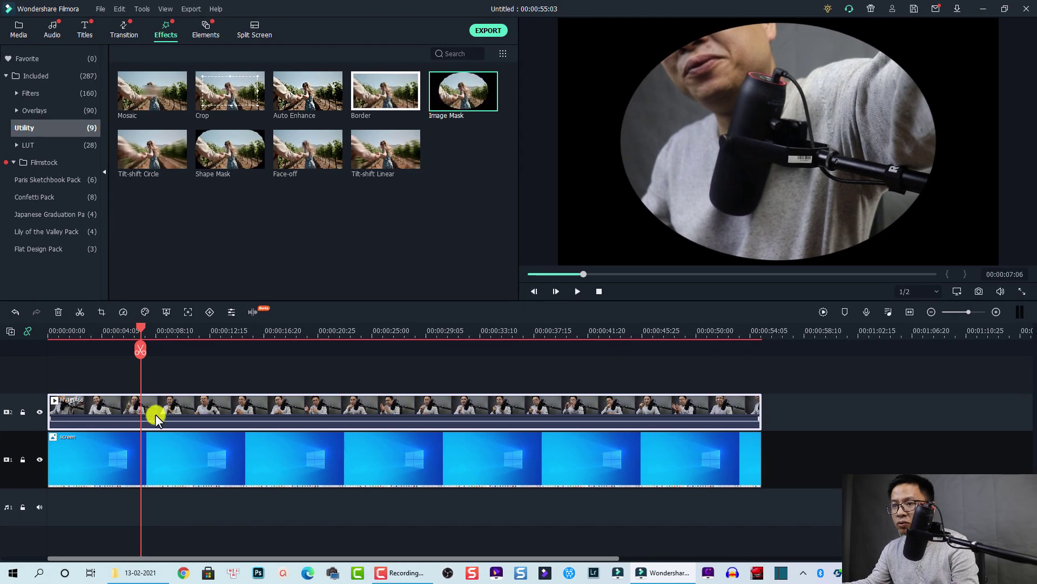
# - Split the webcam clip at 00:00:09:22 and drop Image Mask onto the second part
pyautogui.click(173, 332)
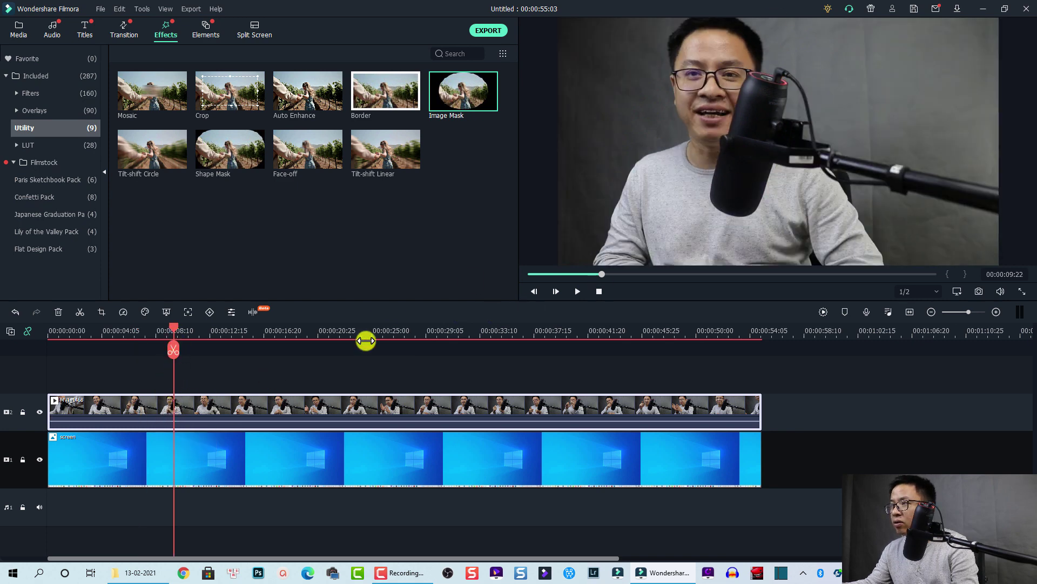
pyautogui.click(173, 349)
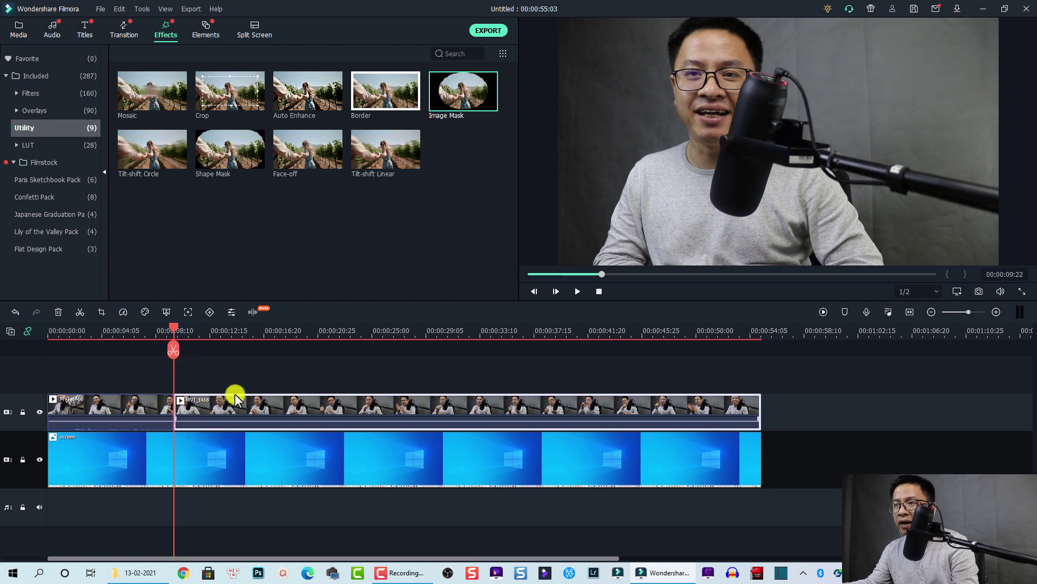
pyautogui.moveTo(482, 103)
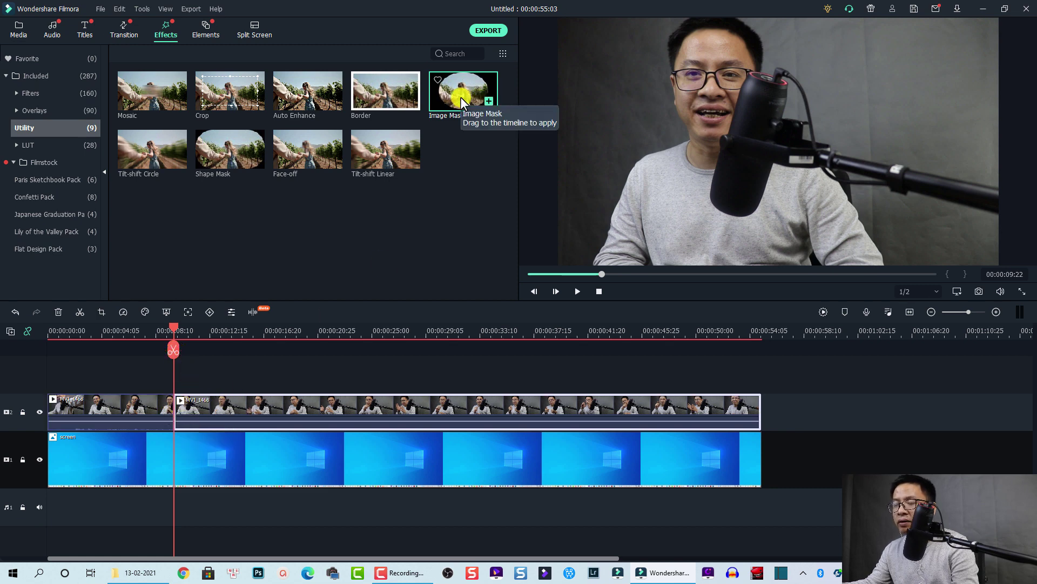
pyautogui.moveTo(460, 96); pyautogui.dragTo(229, 402)
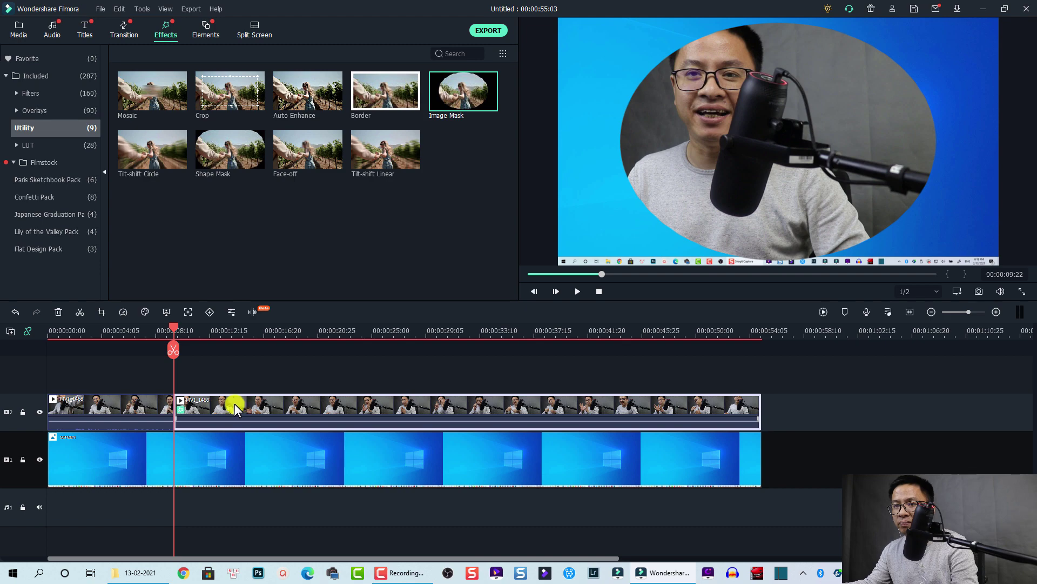
# - Open the masked clip's settings and expand Video Effects to reveal the Image Mask controls
pyautogui.doubleClick(236, 403)
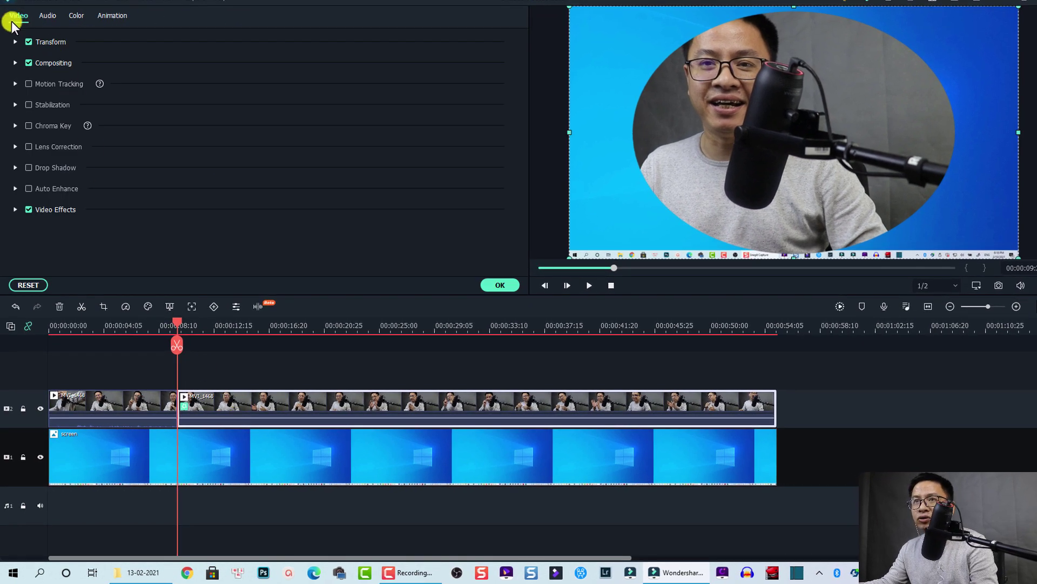
pyautogui.click(14, 210)
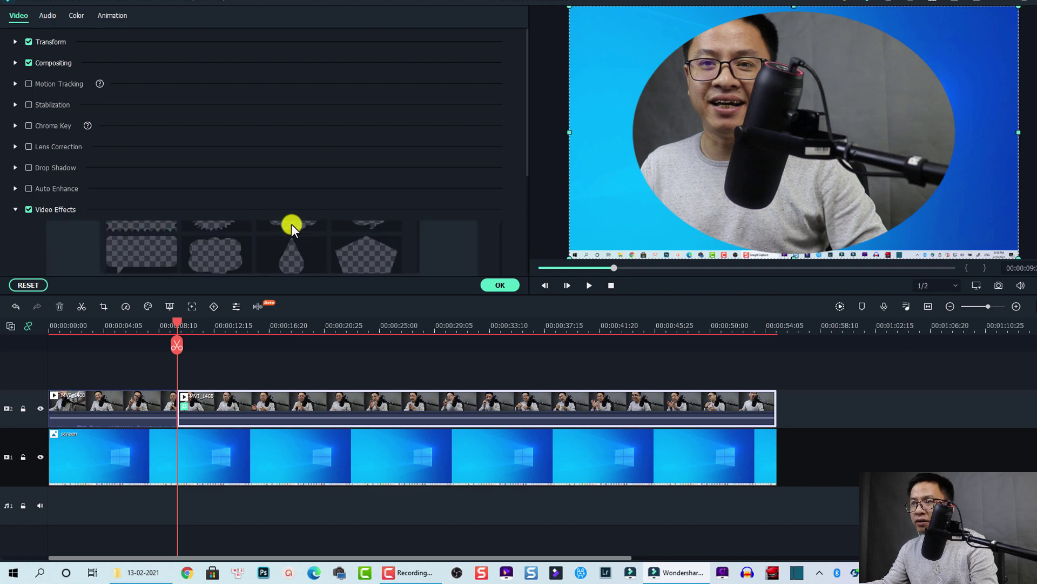
pyautogui.scroll(-5, 530, 140)
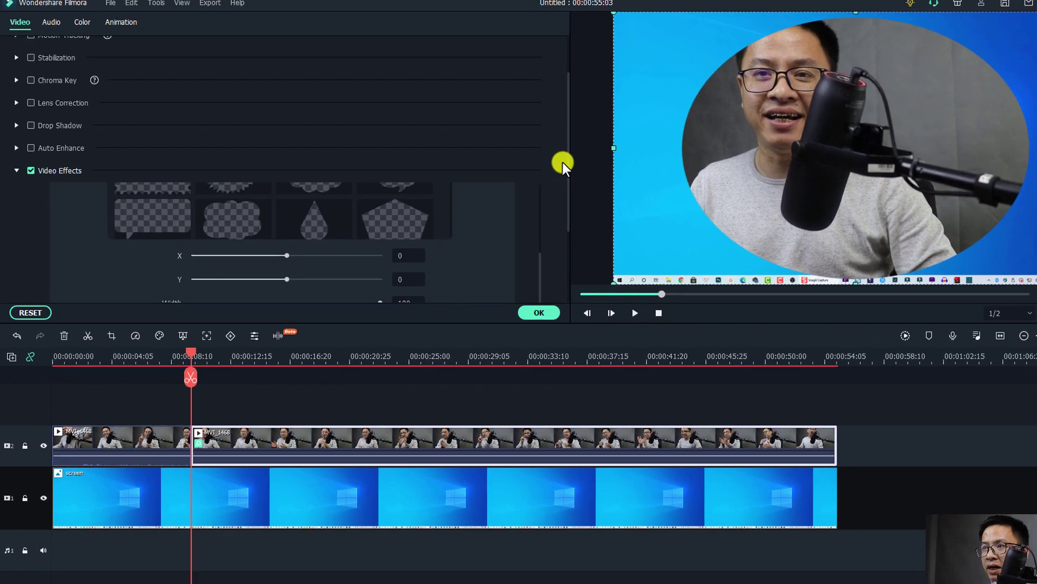
pyautogui.scroll(2, 378, 119)
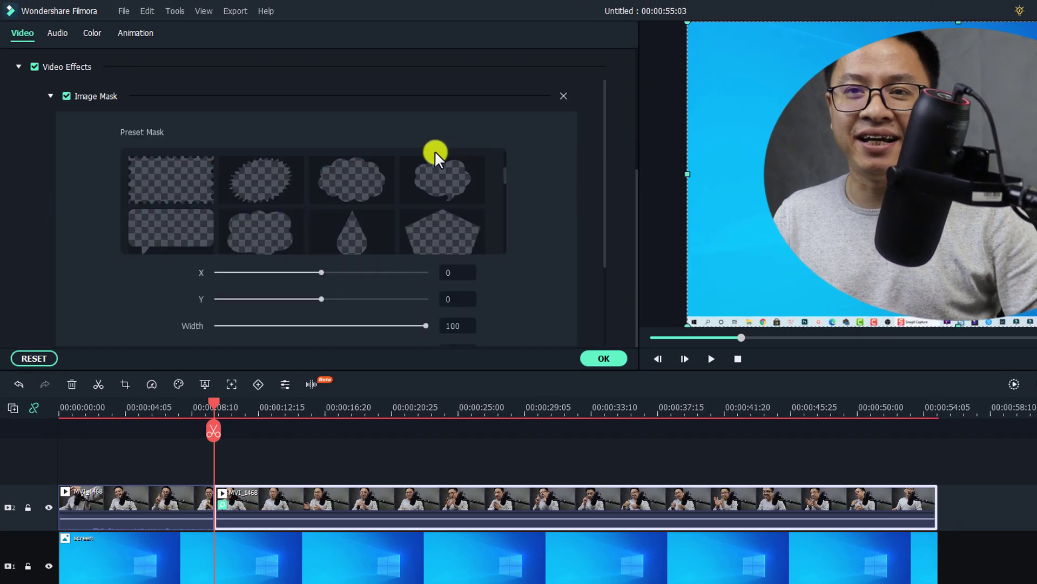
pyautogui.scroll(2, 435, 150)
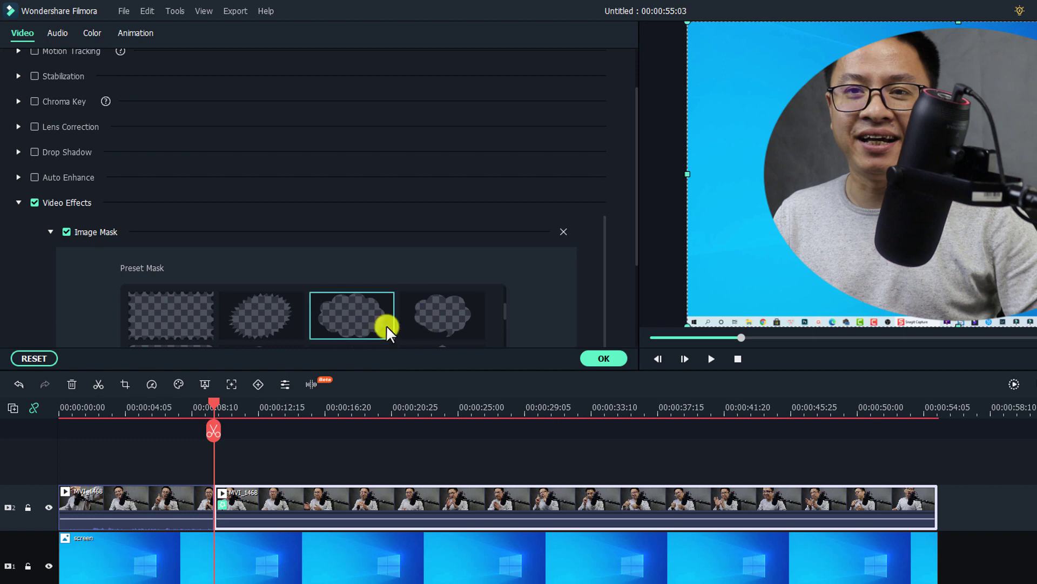
pyautogui.scroll(-2, 399, 309)
pyautogui.scroll(-1, 398, 305)
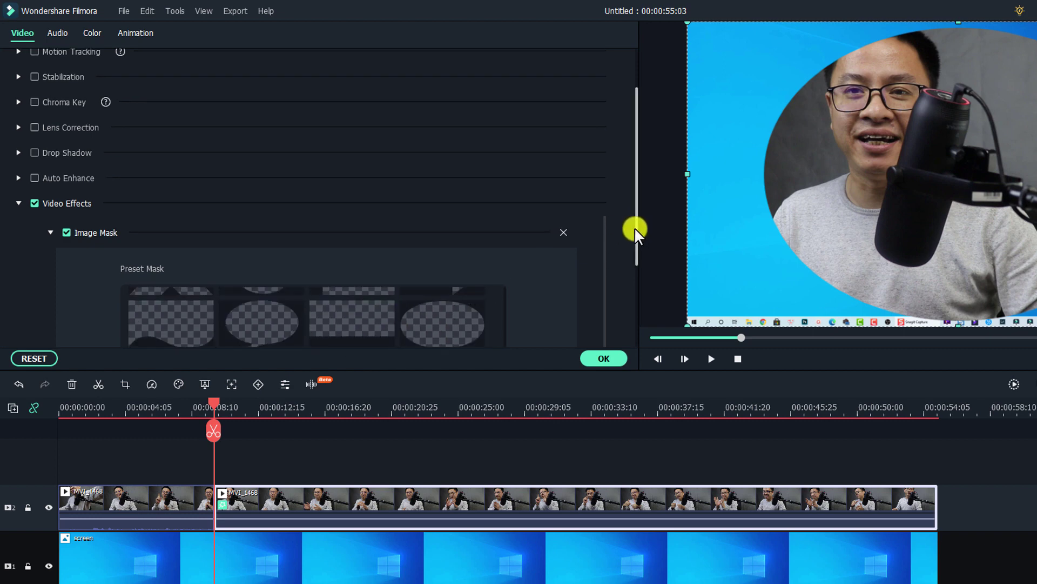
pyautogui.moveTo(634, 227); pyautogui.dragTo(633, 324)
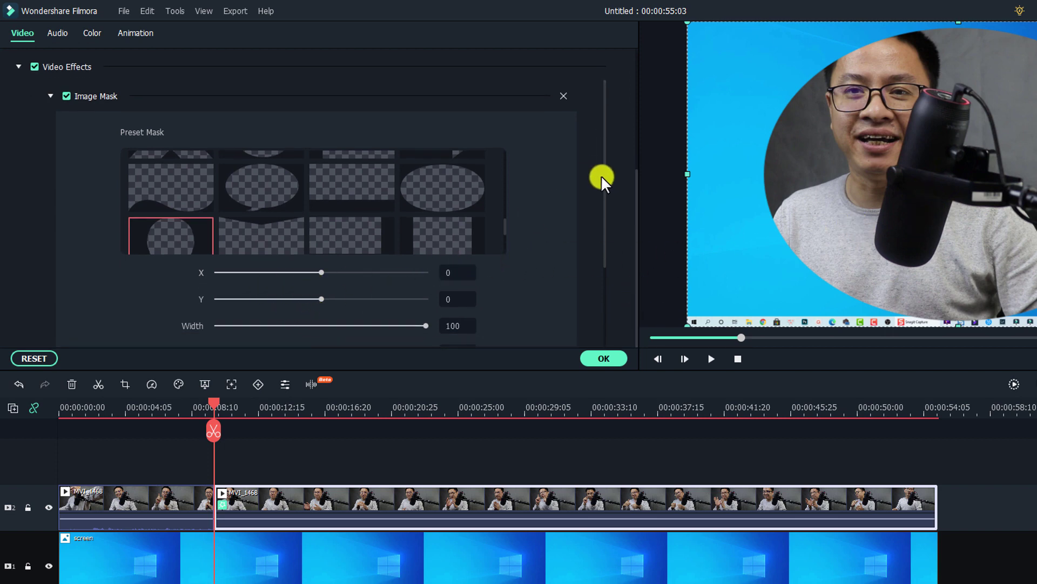
pyautogui.moveTo(604, 177); pyautogui.dragTo(601, 255)
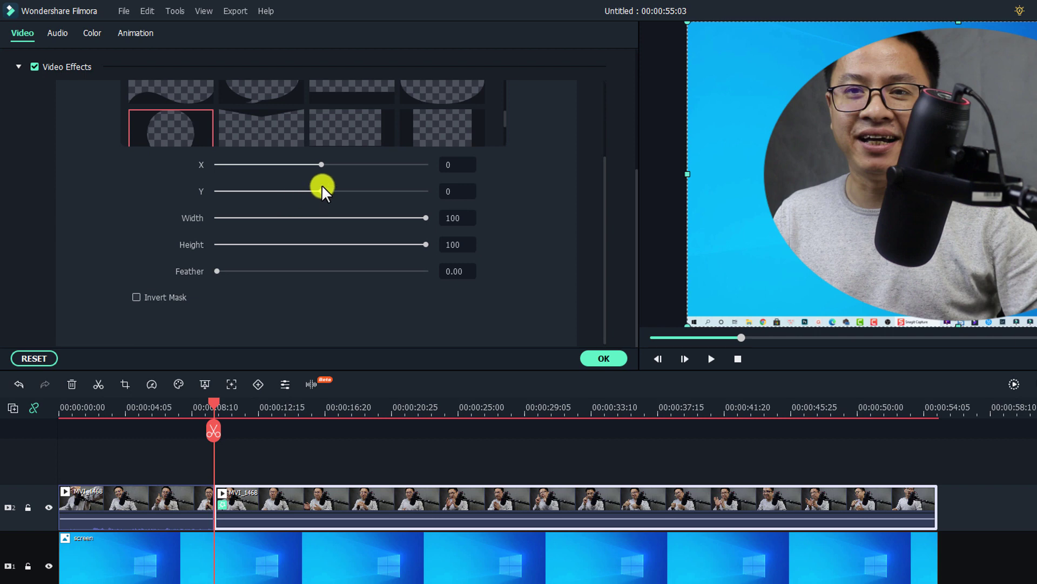
# - Set the Image Mask X to -121, Width to 84 and Y to 6
pyautogui.moveTo(321, 163); pyautogui.dragTo(312, 164)
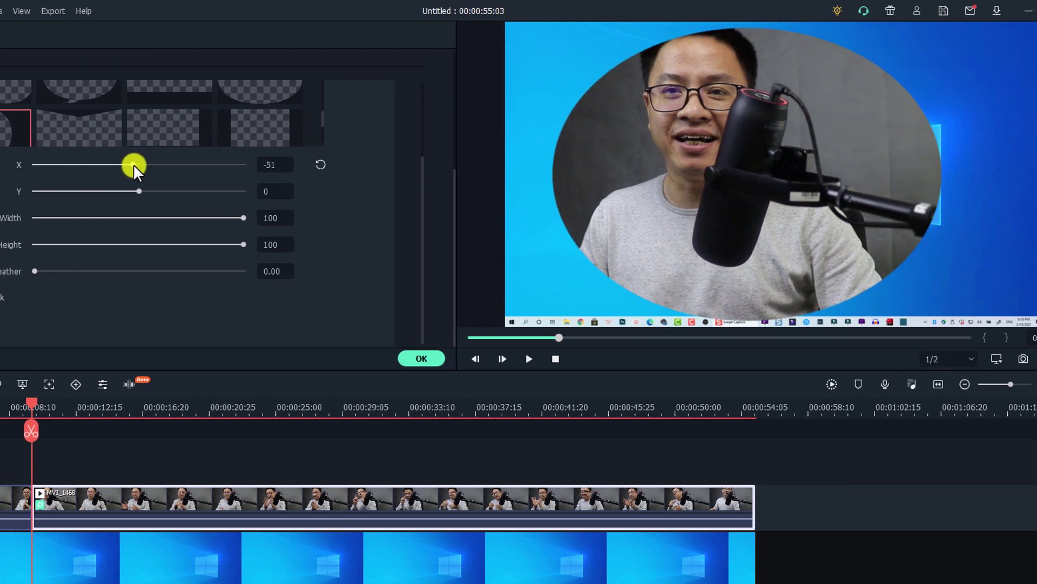
pyautogui.moveTo(132, 163); pyautogui.dragTo(125, 164)
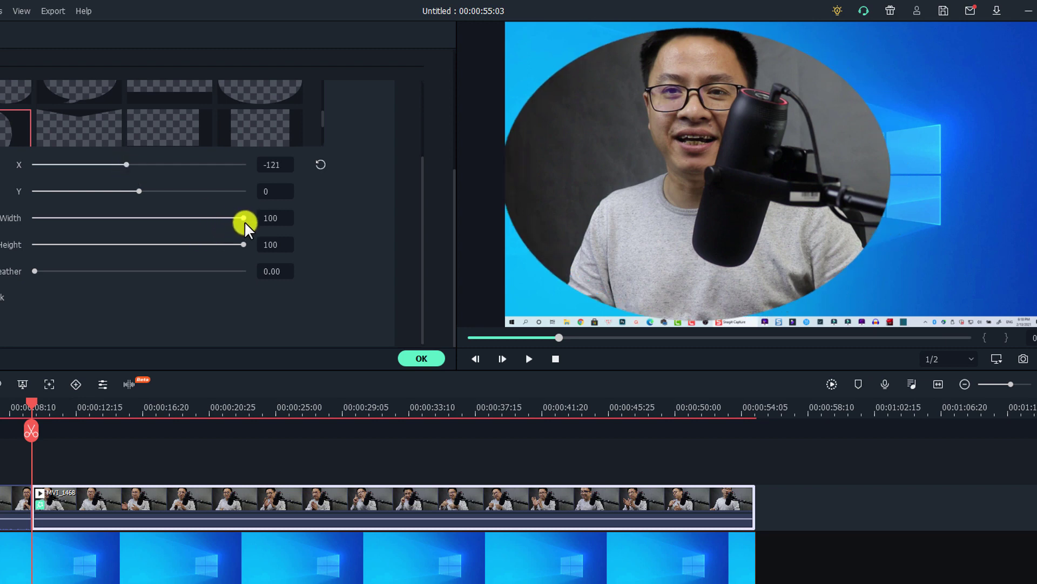
pyautogui.moveTo(241, 218); pyautogui.dragTo(214, 216)
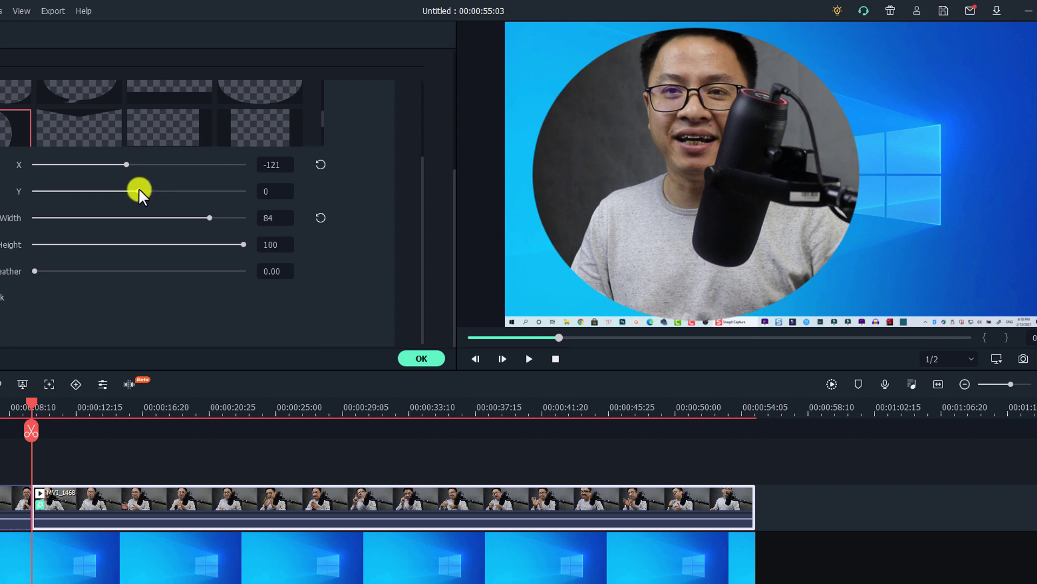
pyautogui.moveTo(140, 190); pyautogui.dragTo(140, 191)
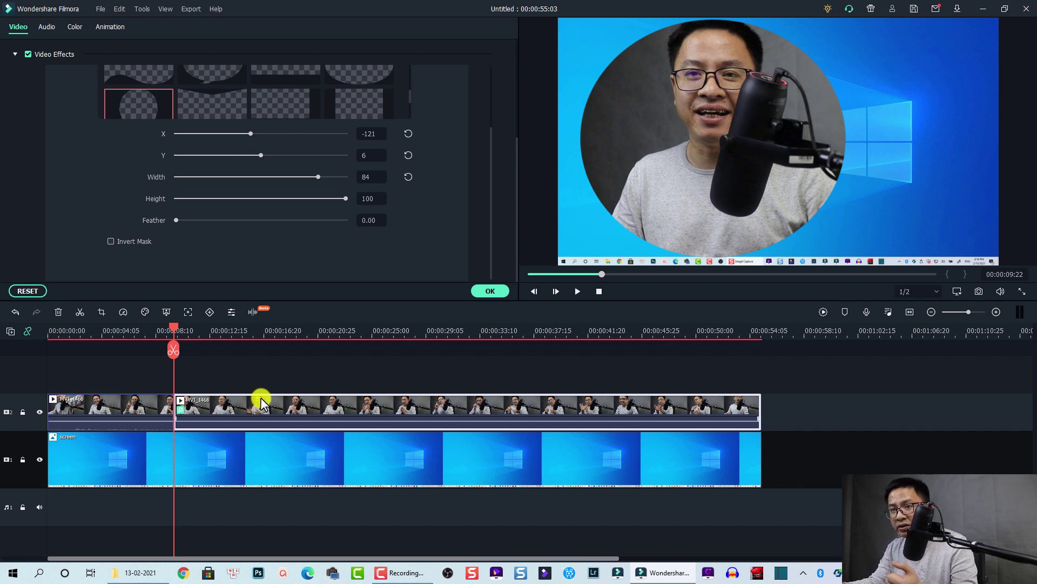
pyautogui.click(247, 373)
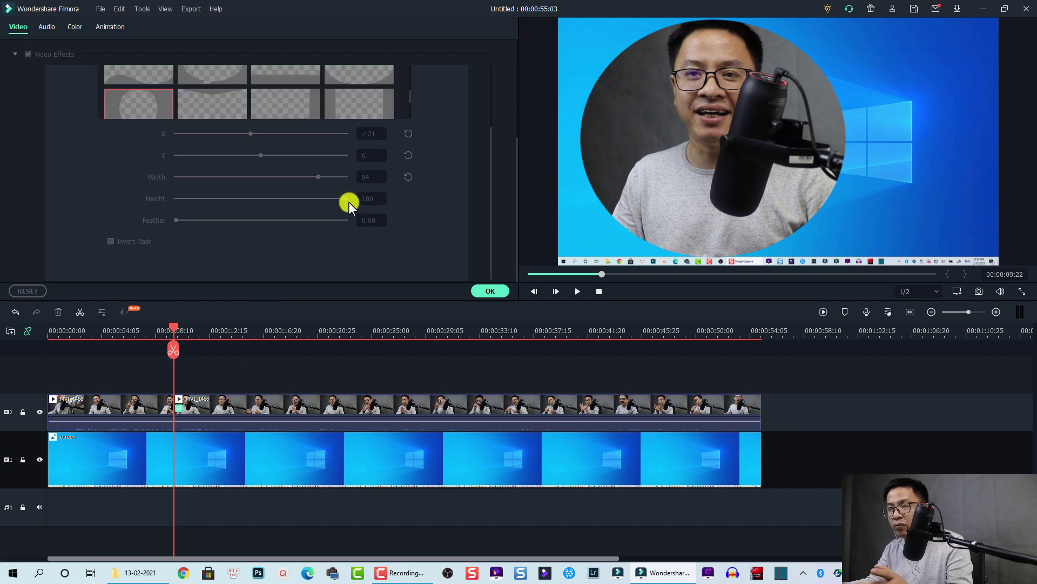
pyautogui.press('space')
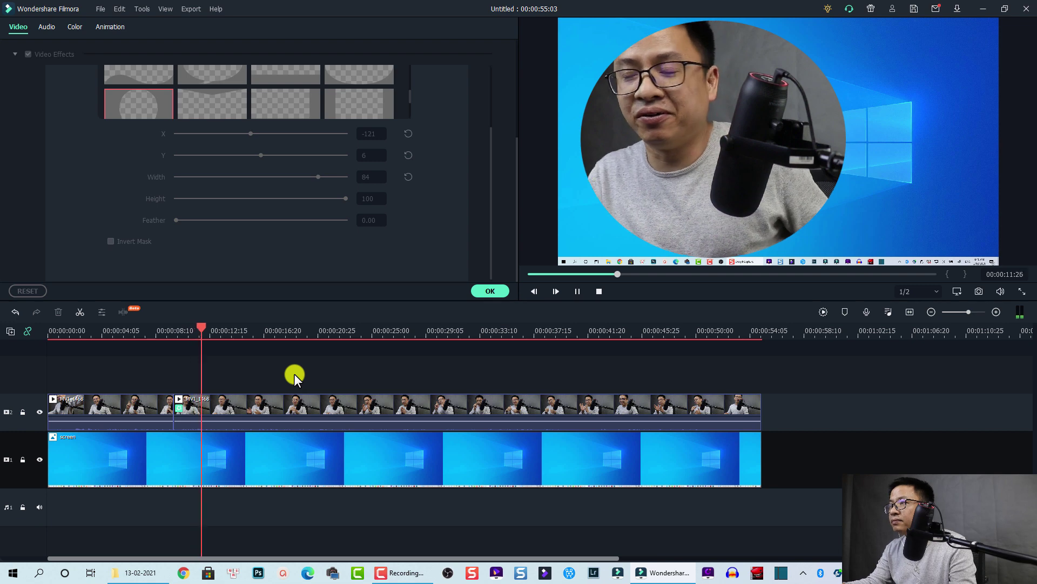
pyautogui.press('space')
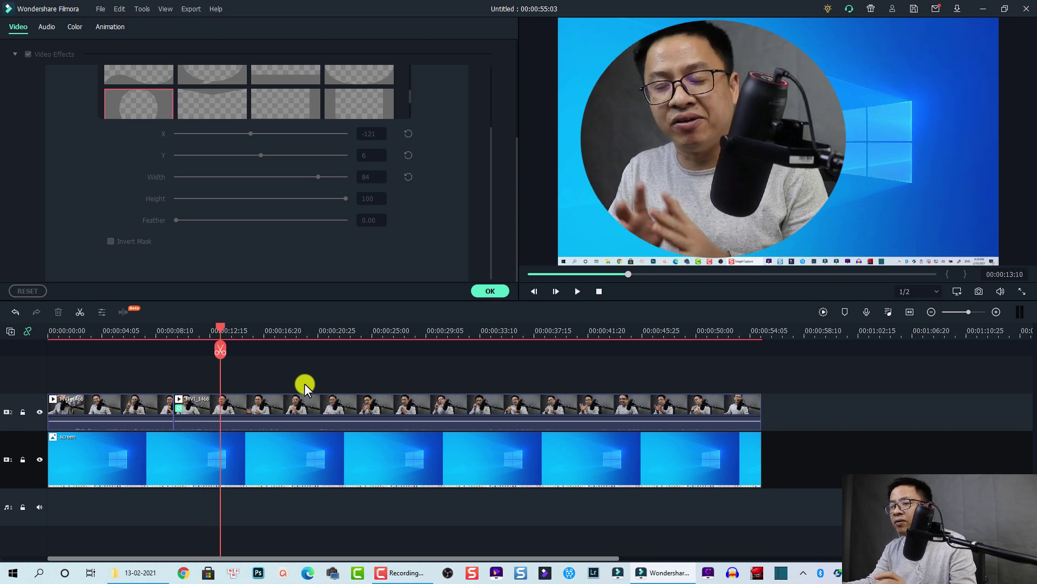
pyautogui.click(284, 408)
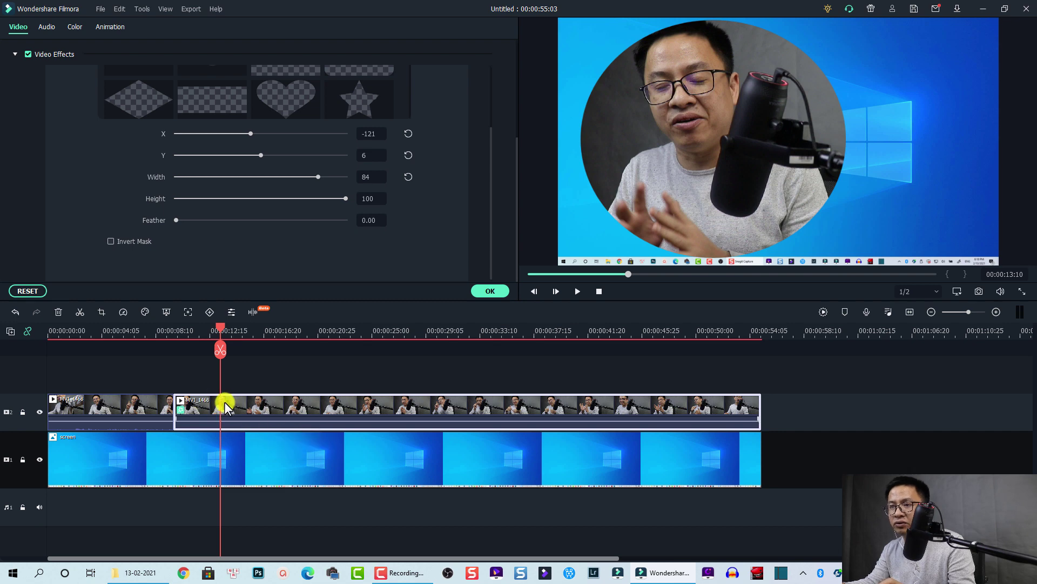
# - Keyframe the webcam clip to shrink one second later to 34.23% at X 328.4, Y -151.4
pyautogui.click(209, 315)
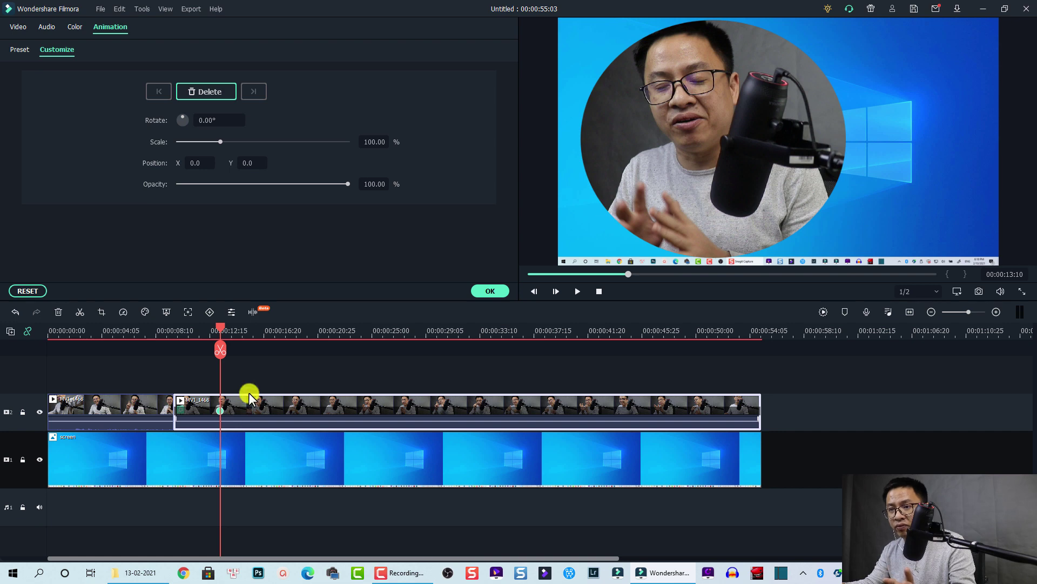
pyautogui.moveTo(220, 329); pyautogui.dragTo(233, 335)
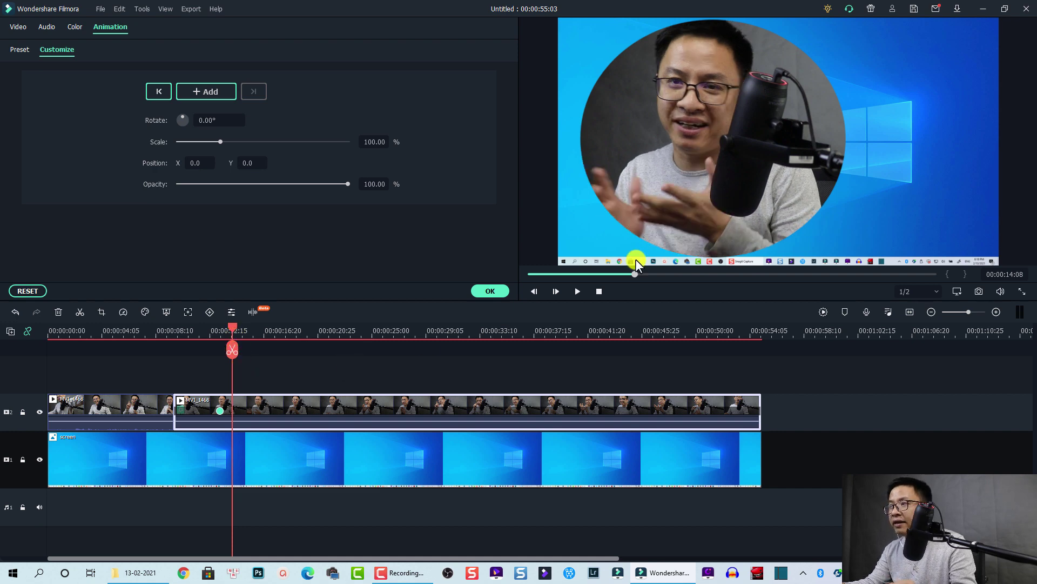
pyautogui.click(702, 151)
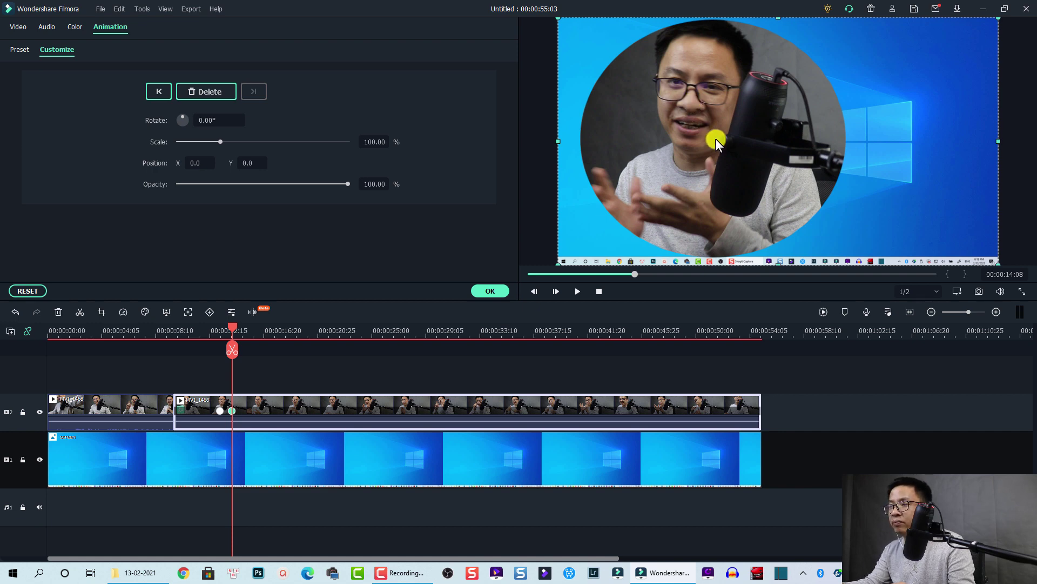
pyautogui.moveTo(559, 18); pyautogui.dragTo(848, 182)
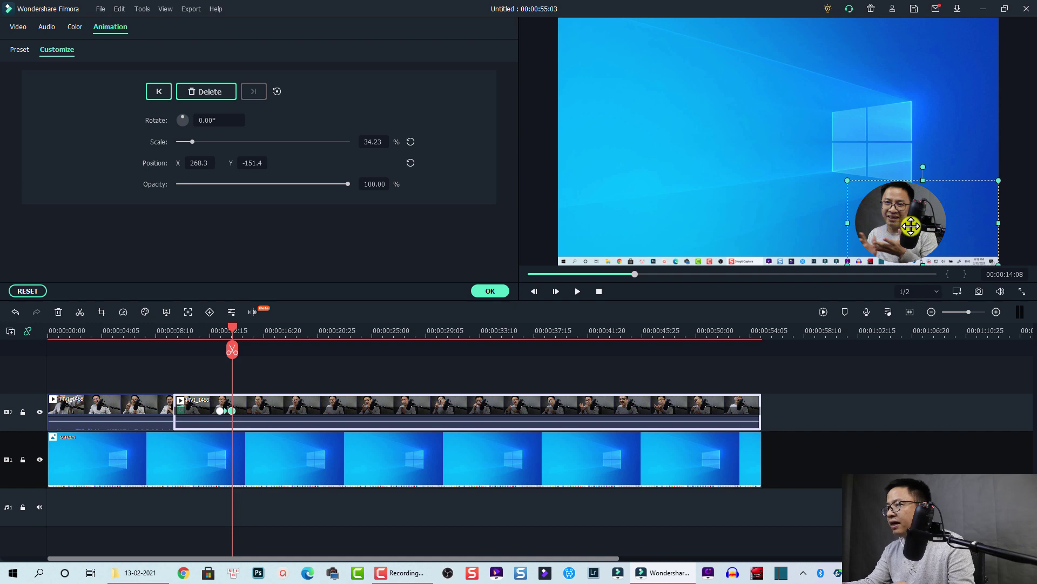
pyautogui.moveTo(911, 227); pyautogui.dragTo(921, 227)
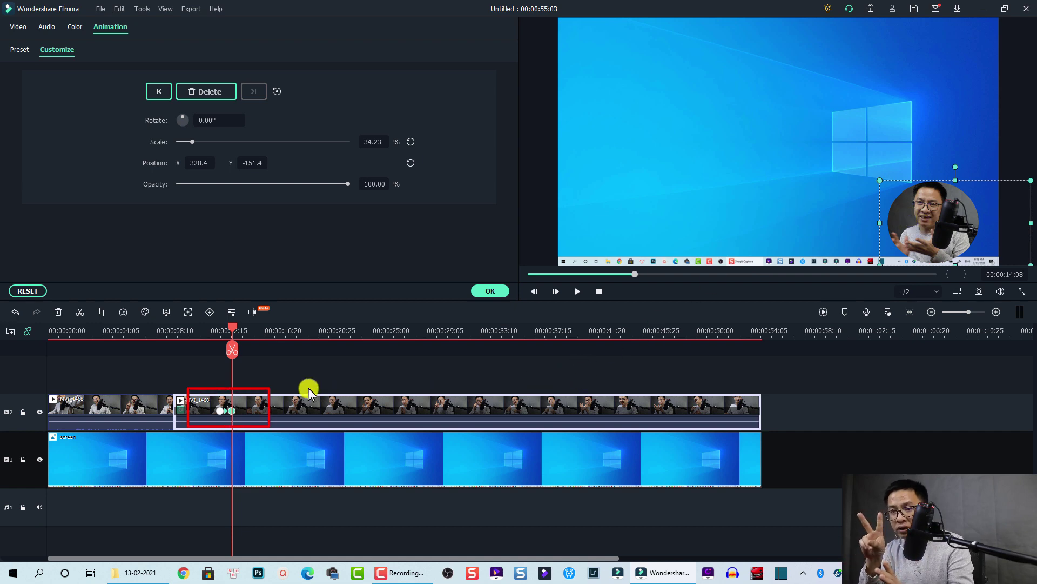
pyautogui.click(208, 331)
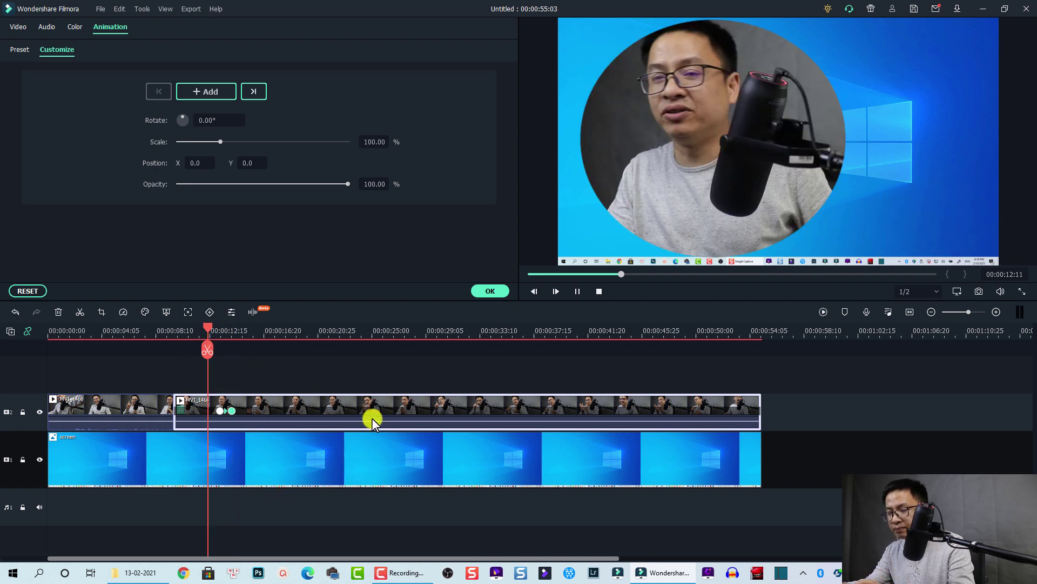
pyautogui.press('space')
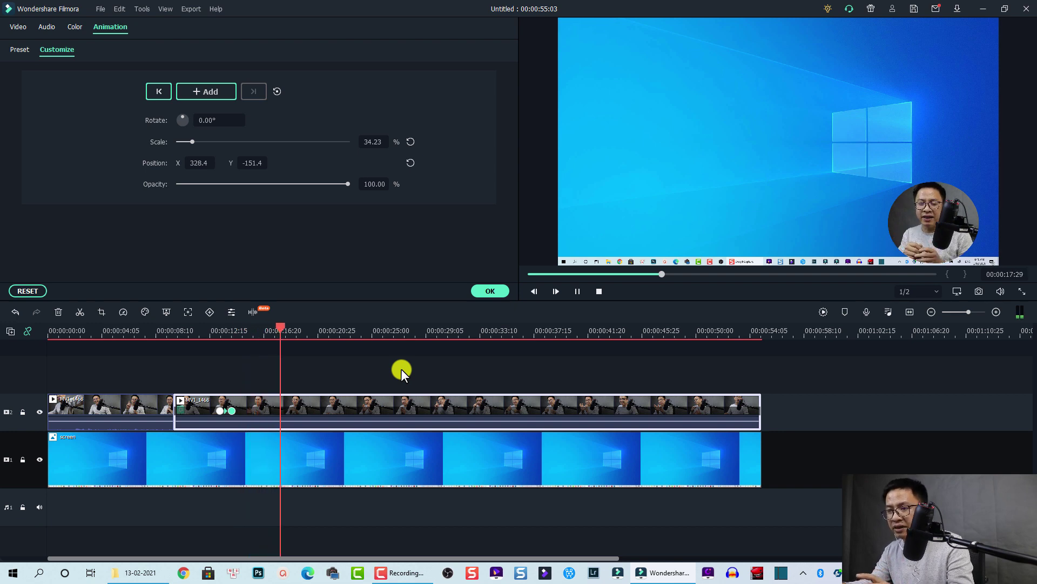
pyautogui.press('space')
pyautogui.click(536, 329)
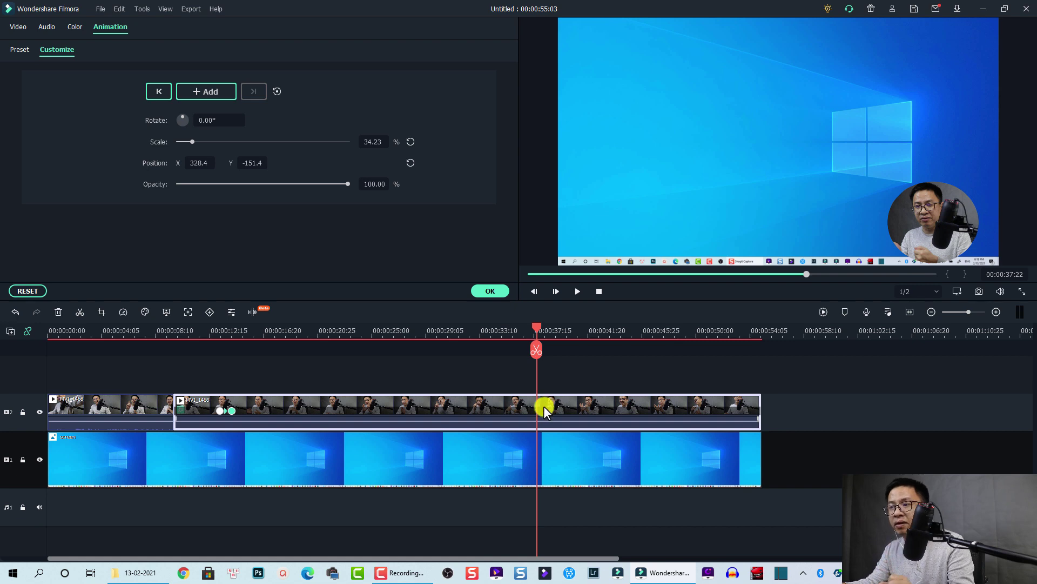
# - Add keyframes at 37:22 and 38:25 growing the circle to 70.43% at X 86.9, Y 0.4
pyautogui.click(205, 92)
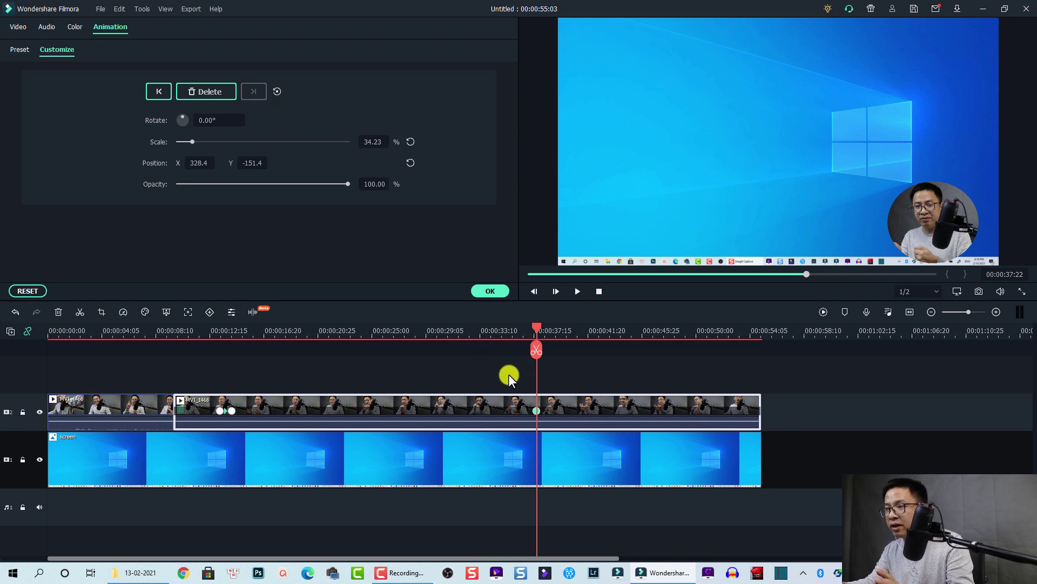
pyautogui.click(551, 337)
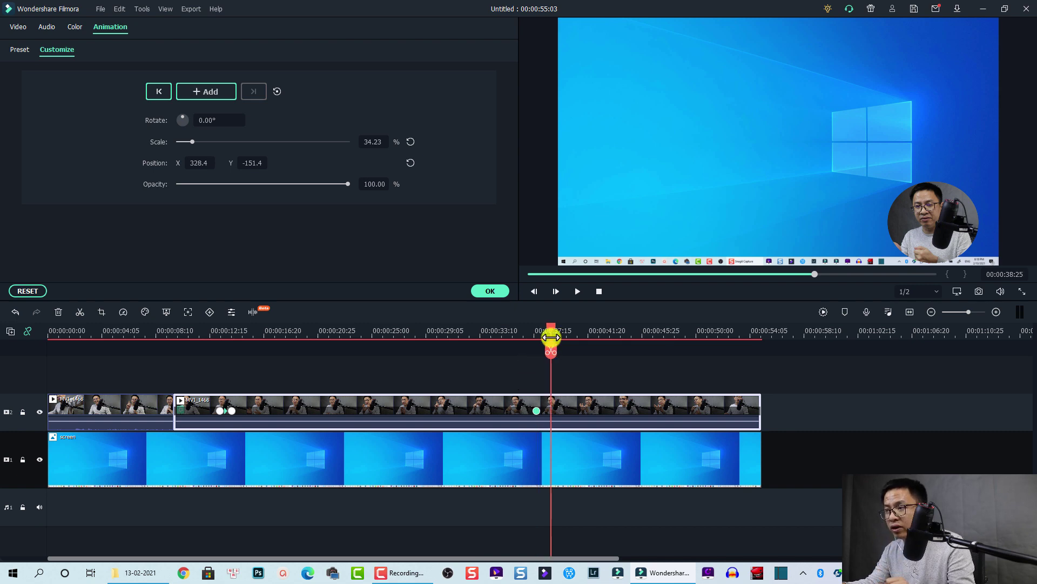
pyautogui.click(919, 222)
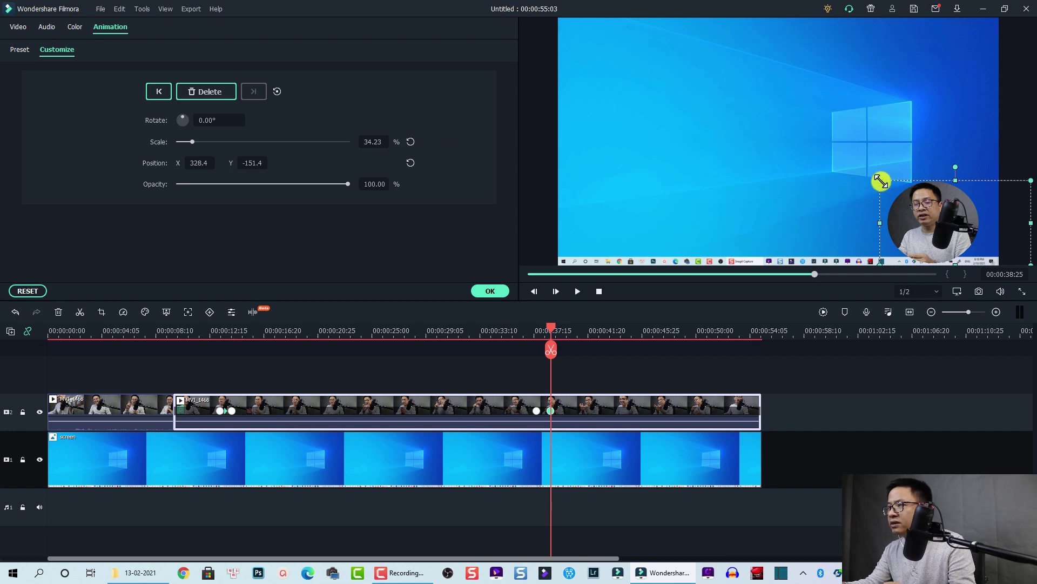
pyautogui.moveTo(881, 181); pyautogui.dragTo(720, 108)
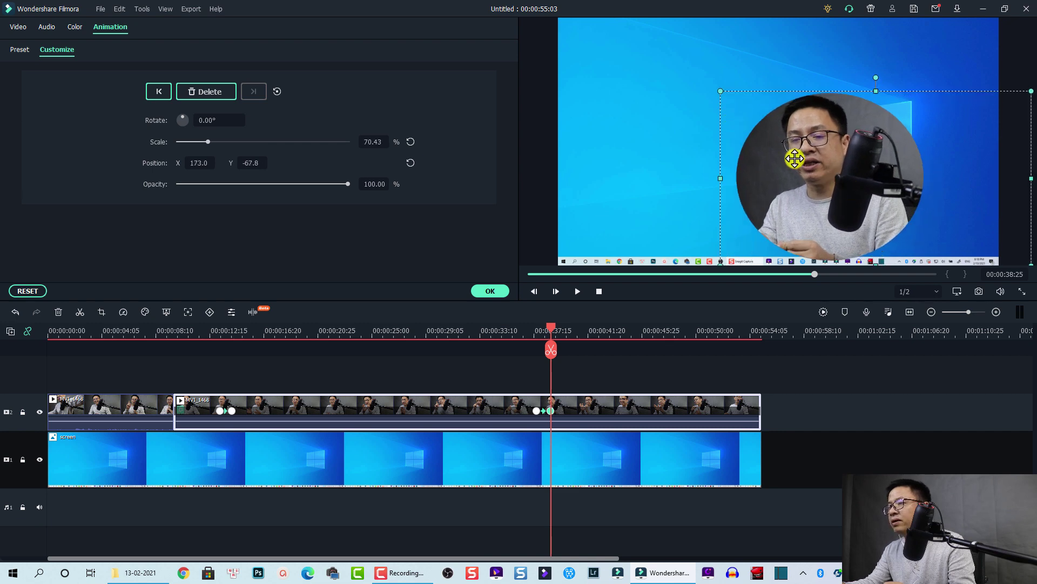
pyautogui.moveTo(794, 159)
pyautogui.mouseDown()
pyautogui.moveTo(794, 168)
pyautogui.moveTo(799, 157)
pyautogui.mouseUp()
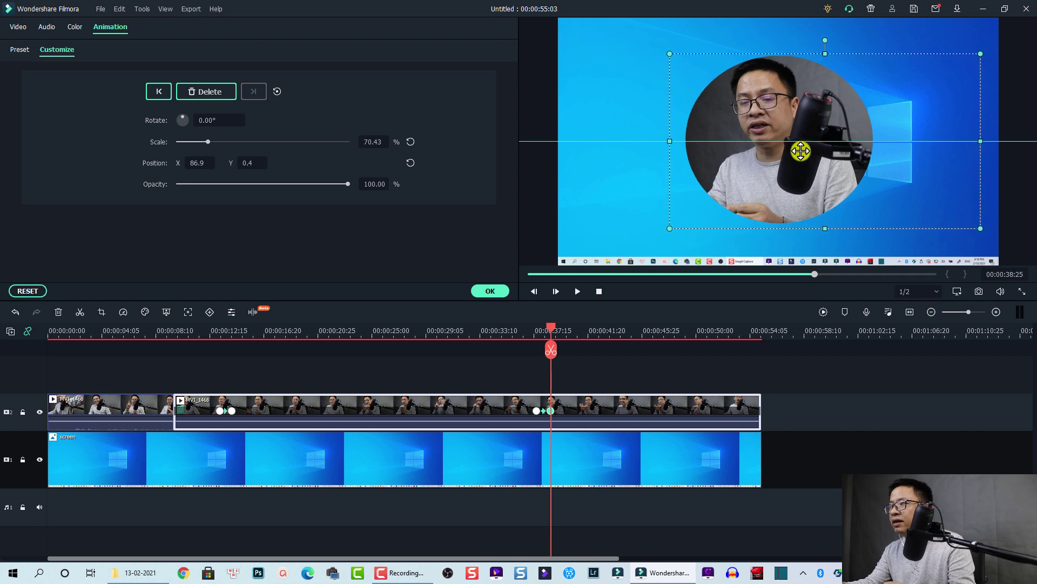
# - Play back the enlarging animation from just before it starts
pyautogui.click(517, 332)
pyautogui.press('space')
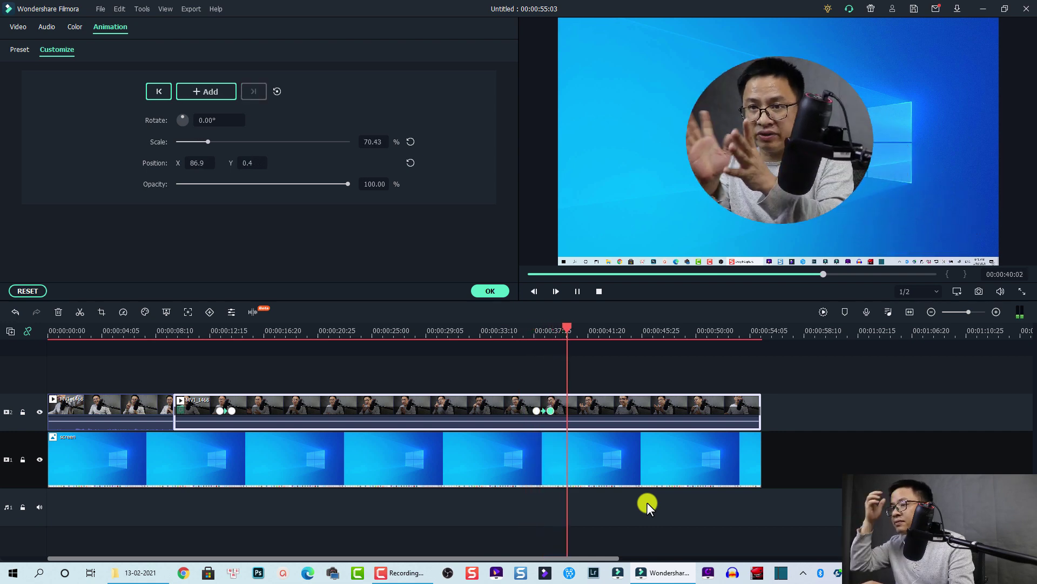
pyautogui.press('space')
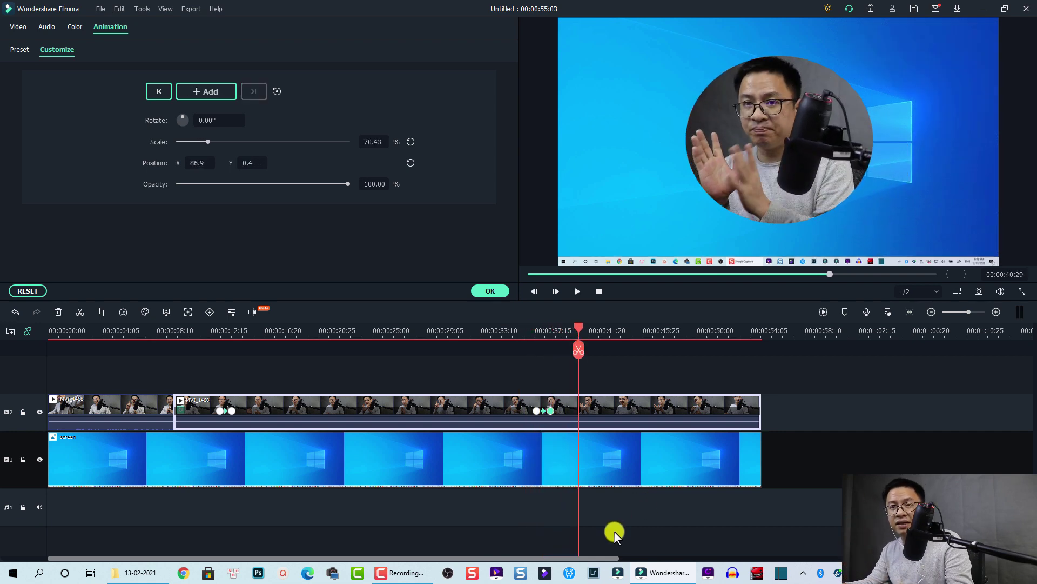
# - Split the webcam clip near 40 seconds with Ctrl+B and delete the effects from the clip after the cut
pyautogui.click(604, 410)
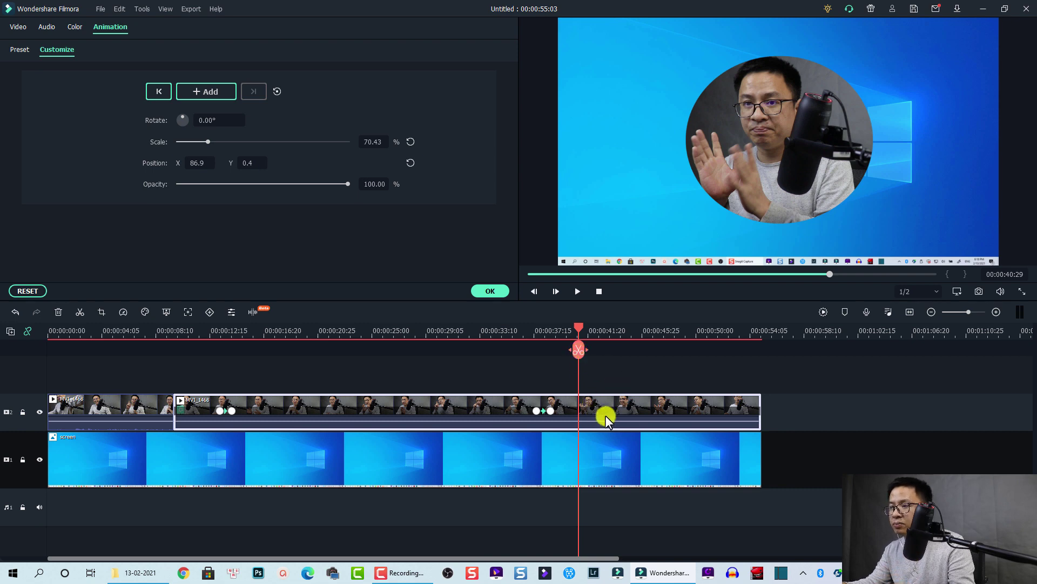
pyautogui.hotkey('ctrl', 'b')
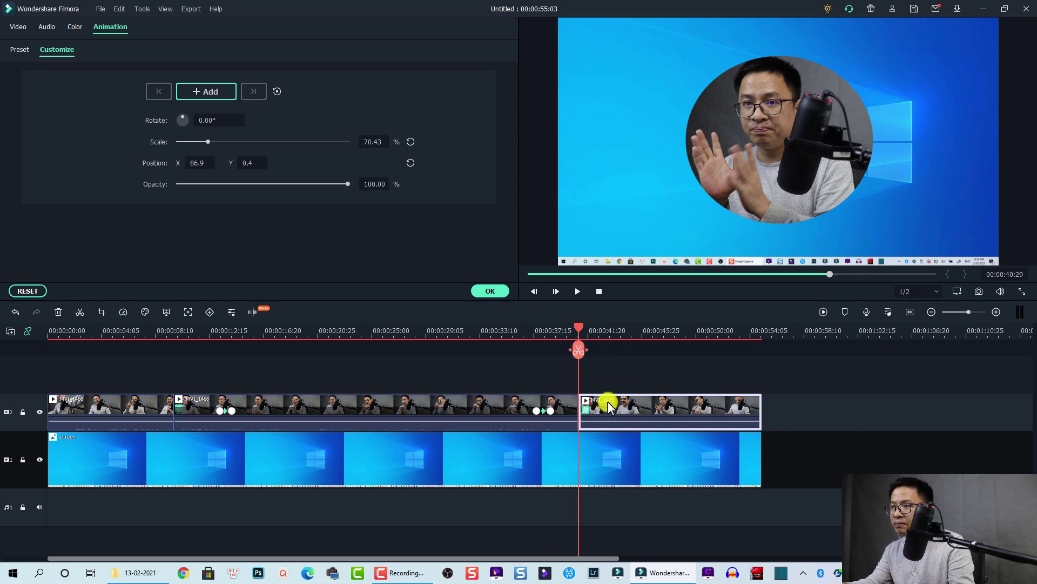
pyautogui.rightClick(607, 401)
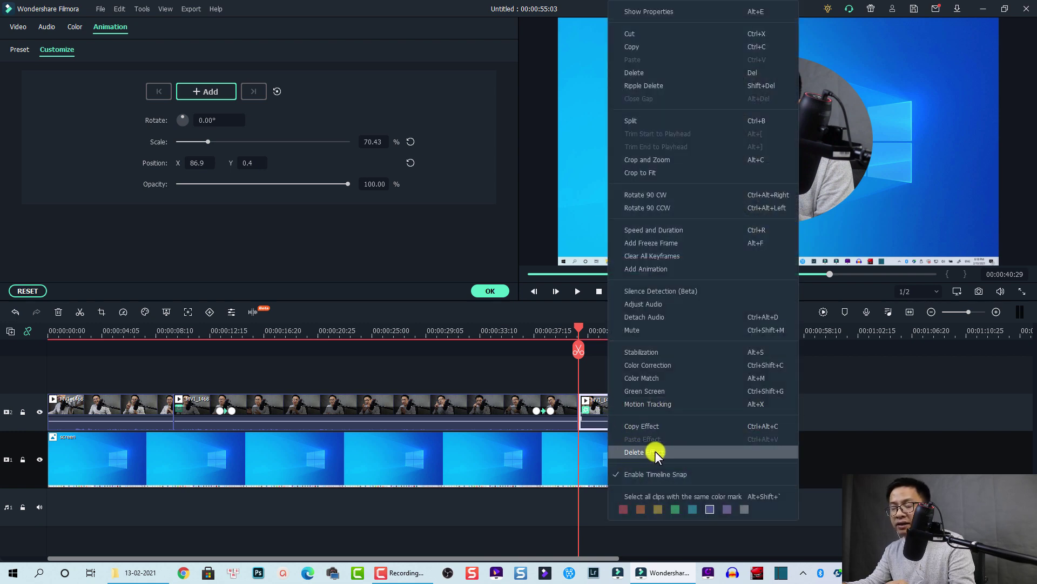
pyautogui.click(637, 450)
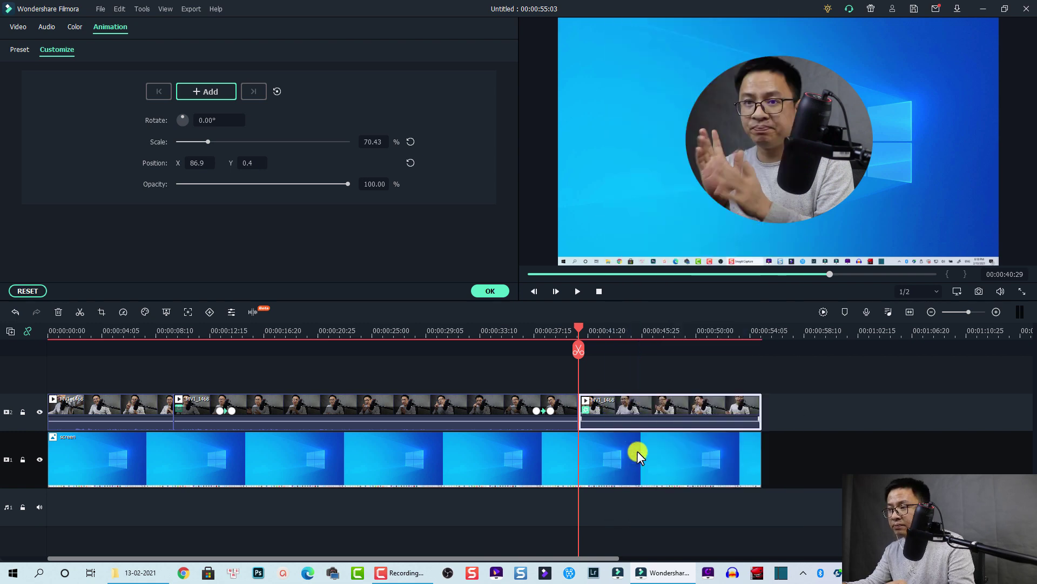